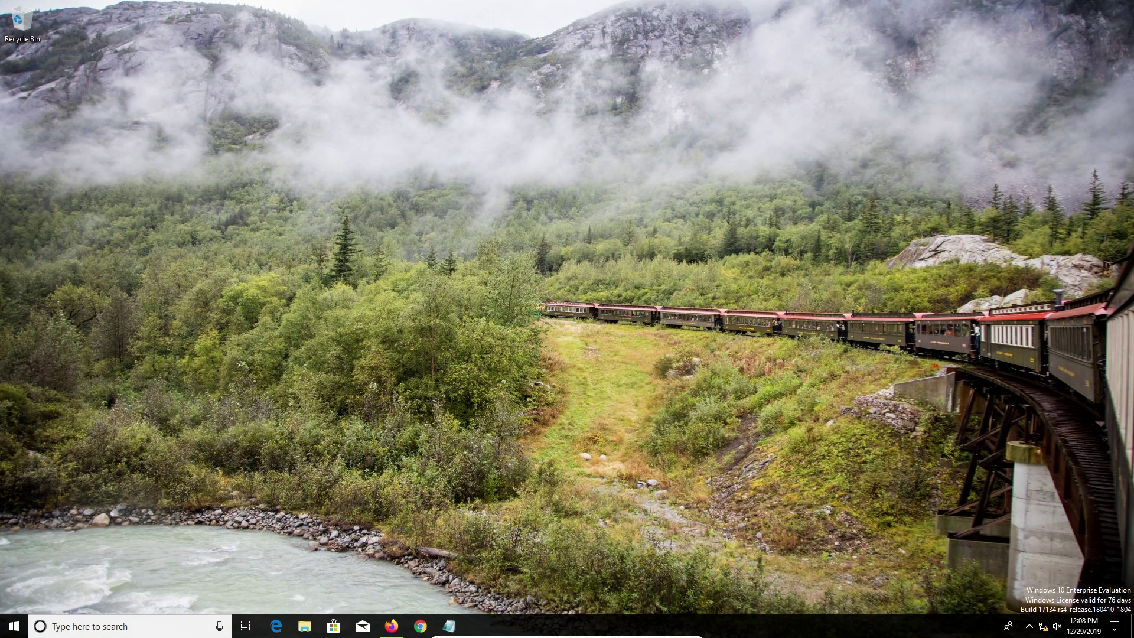
Step: Bring back the Notepad password note, highlight its password line, then hide it to show the desktop
key(alt+Tab)
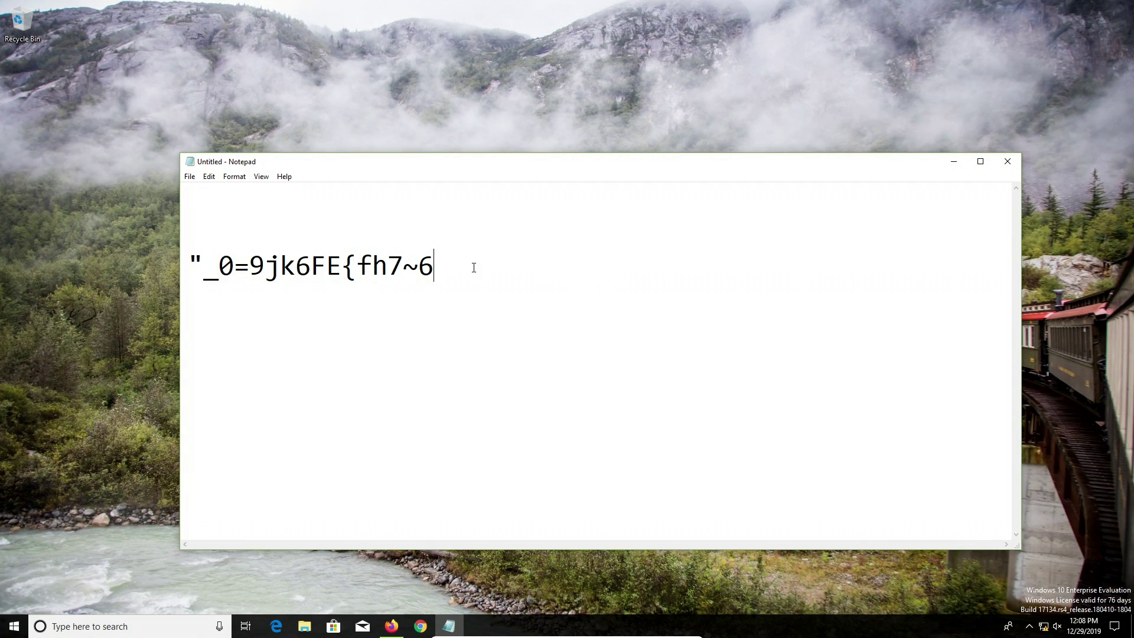
key(shift+Left)
key(shift+Left)
key(shift+Left)
key(shift+Left)
key(shift+Left)
key(shift+Left)
key(shift+Left)
key(shift+Left)
key(shift+Left)
key(shift+Left)
key(shift+Left)
key(shift+Left)
key(shift+Left)
key(shift+Left)
key(shift+Left)
key(shift+Left)
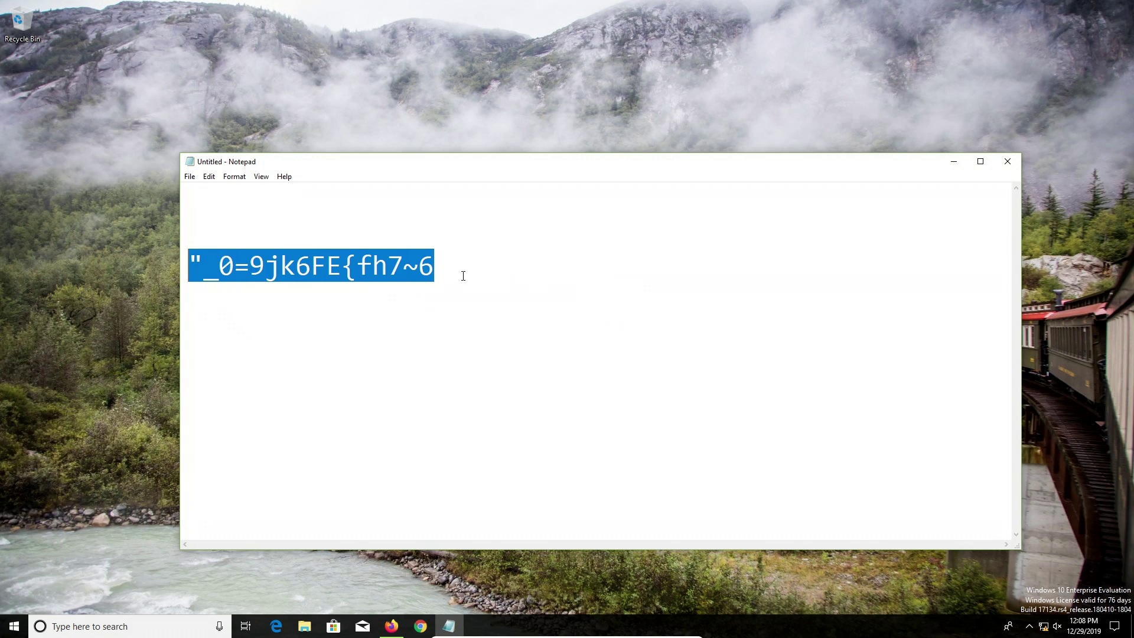
click(463, 276)
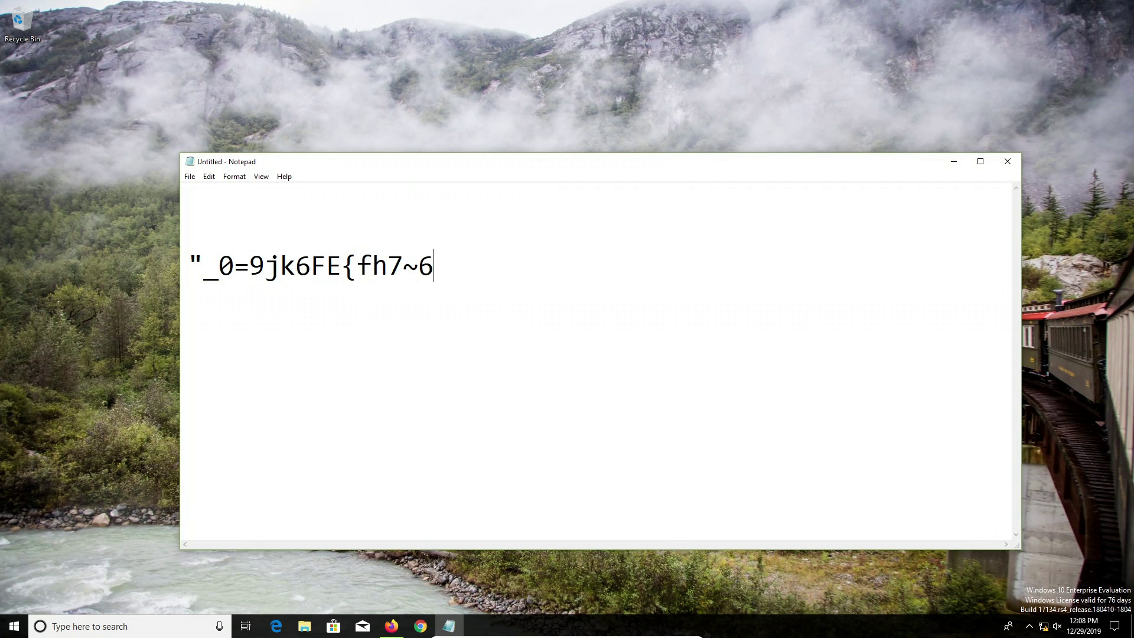
drag(434, 266, 203, 266)
click(458, 260)
key(super+d)
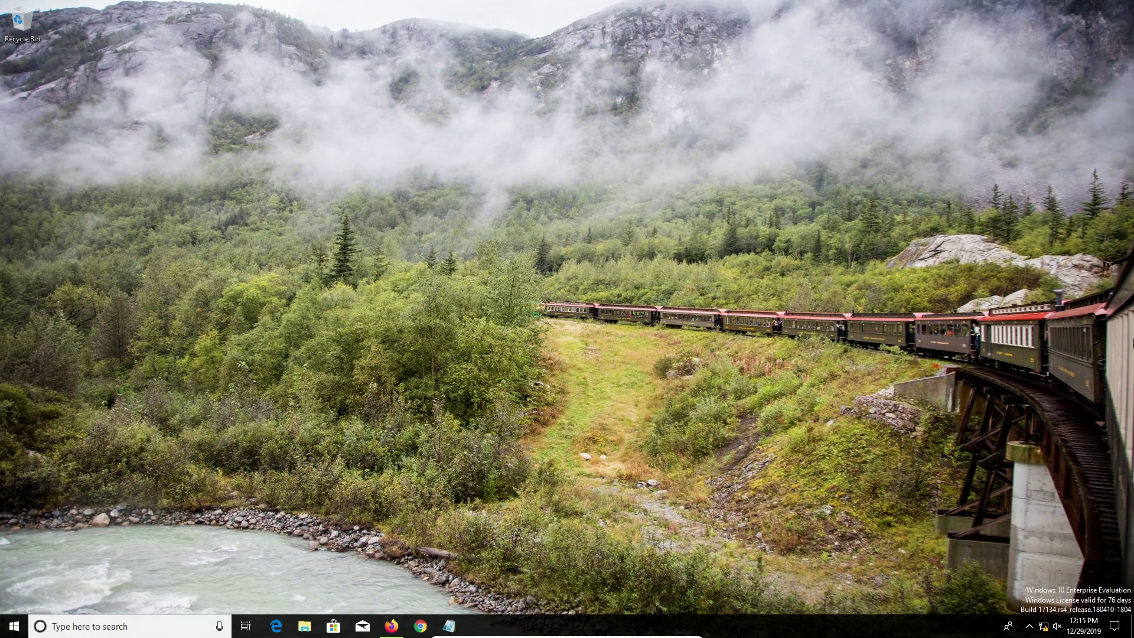
Step: Restore Firefox and review the LastPass, Dashlane, 1Password, Sticky Password and Keeper tabs, ending on LastPass business
click(391, 626)
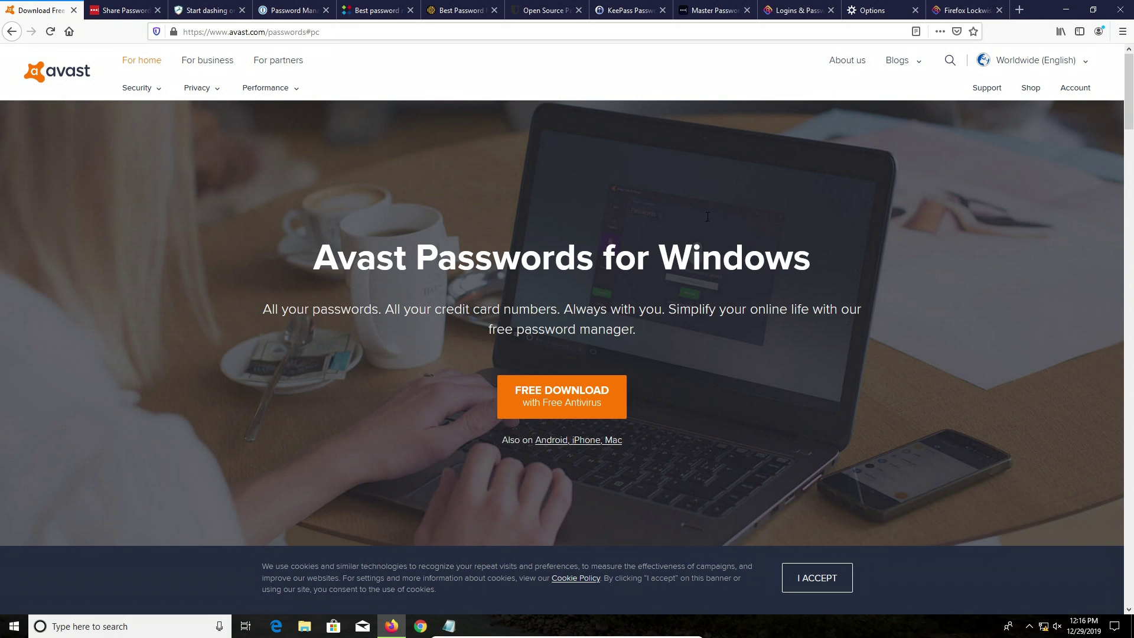
click(147, 8)
click(208, 8)
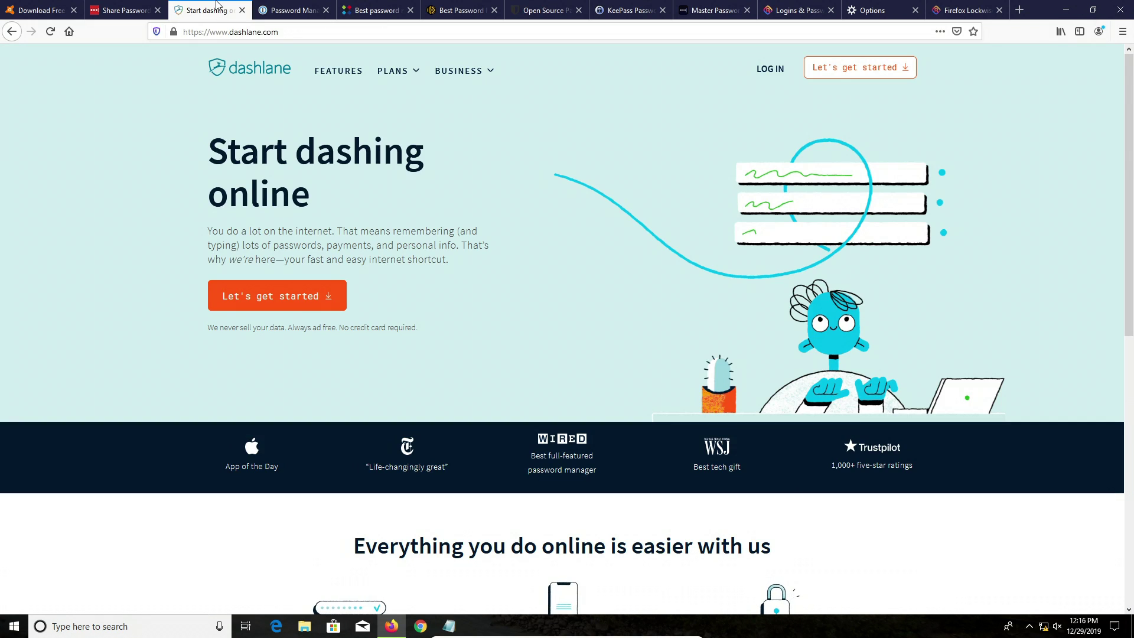
click(282, 7)
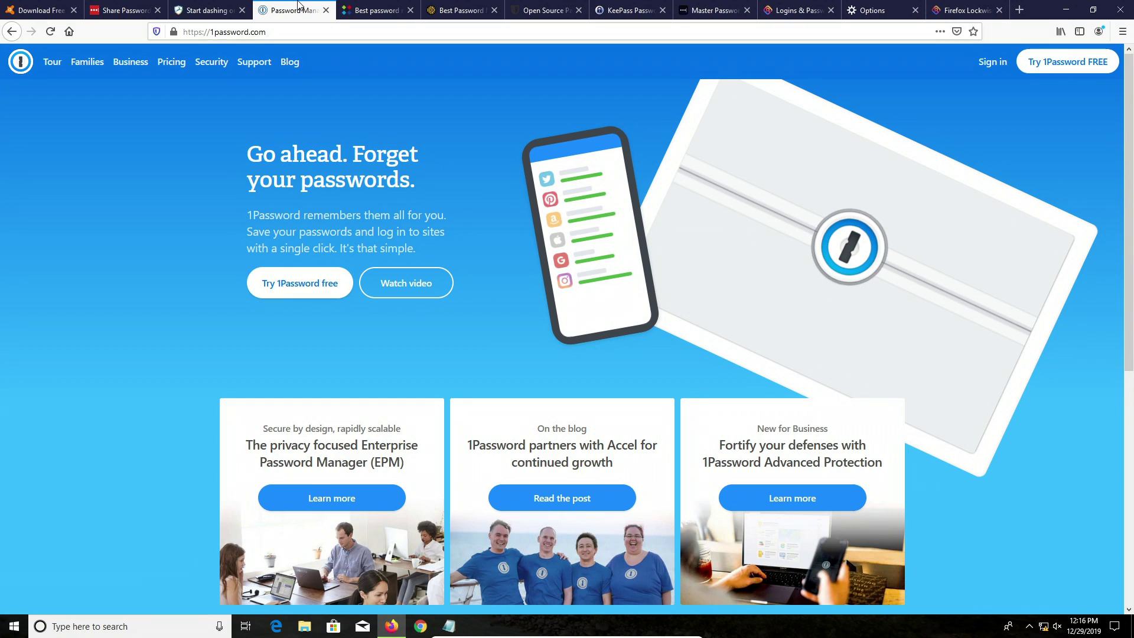
click(380, 5)
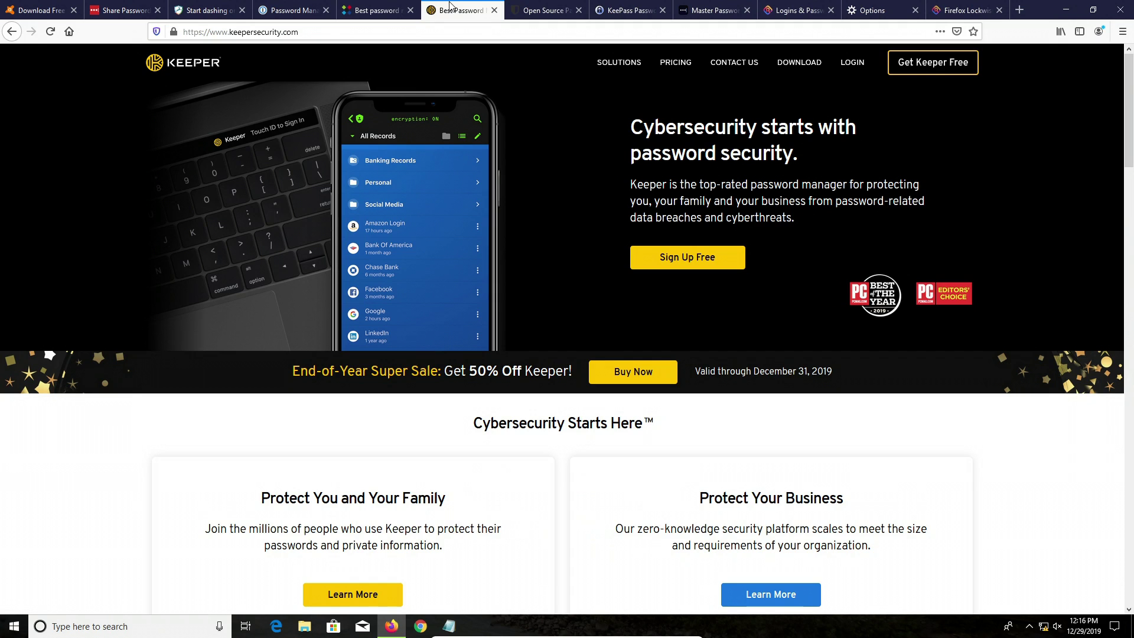
click(450, 7)
click(126, 7)
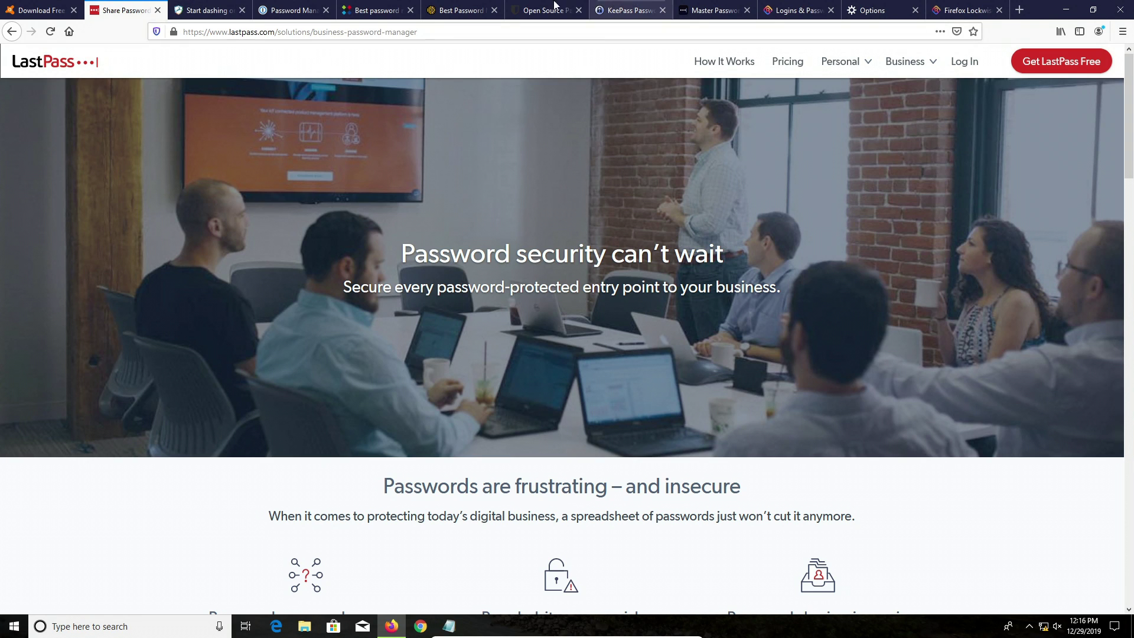
Step: Switch to the Bitwarden home page and scroll down through its device download sections
click(528, 6)
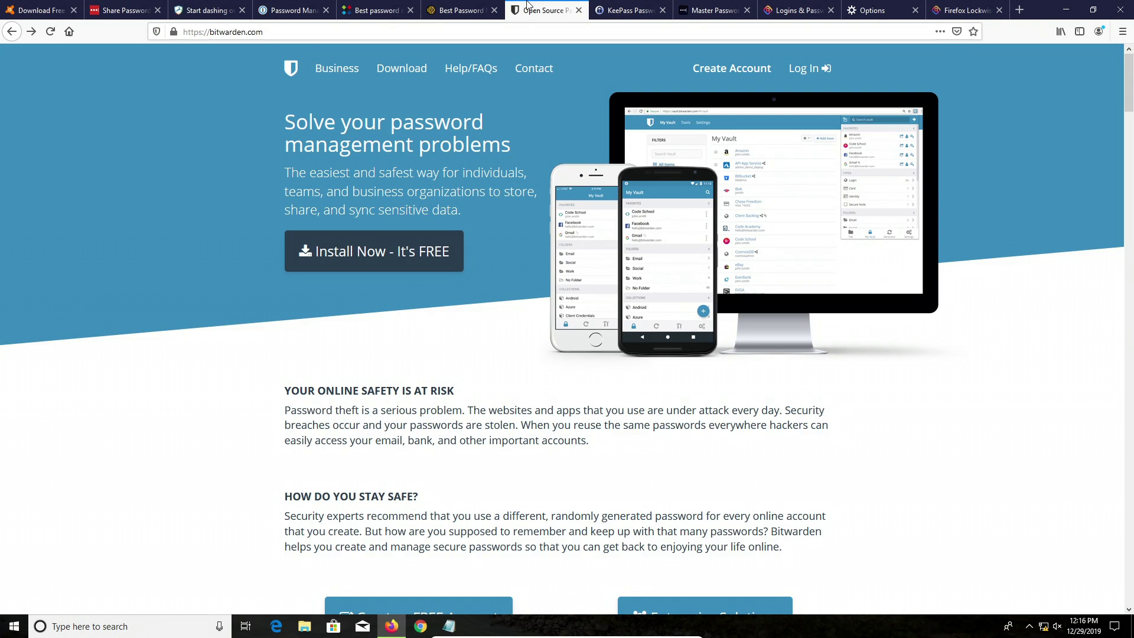
scroll(392, 372, down, 3)
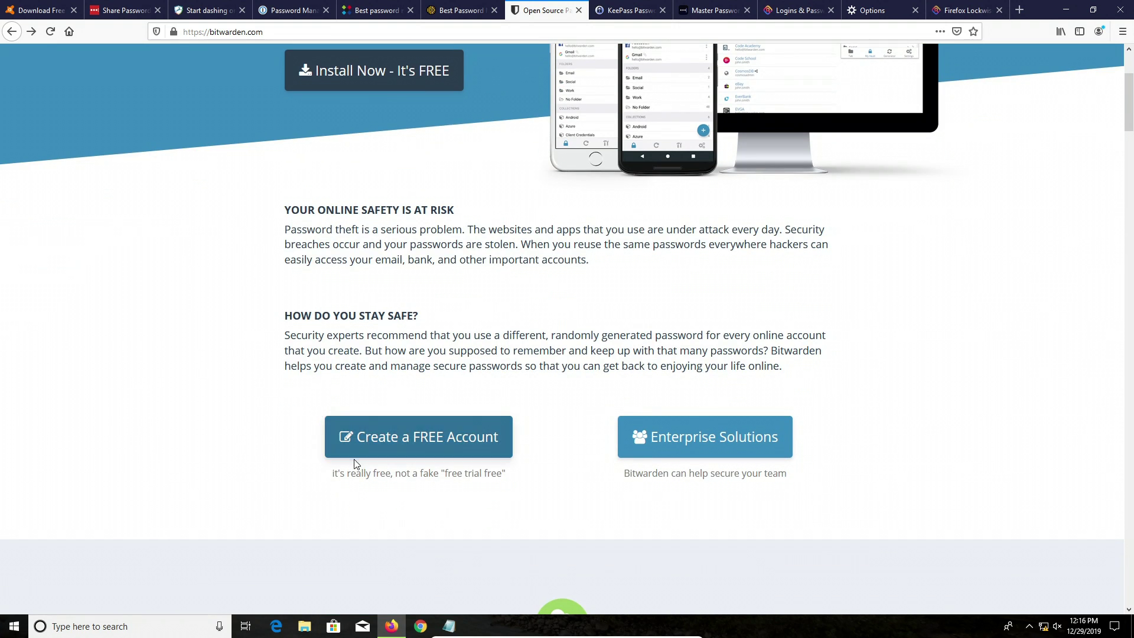
drag(356, 474, 340, 474)
drag(430, 485, 473, 491)
scroll(513, 484, down, 7)
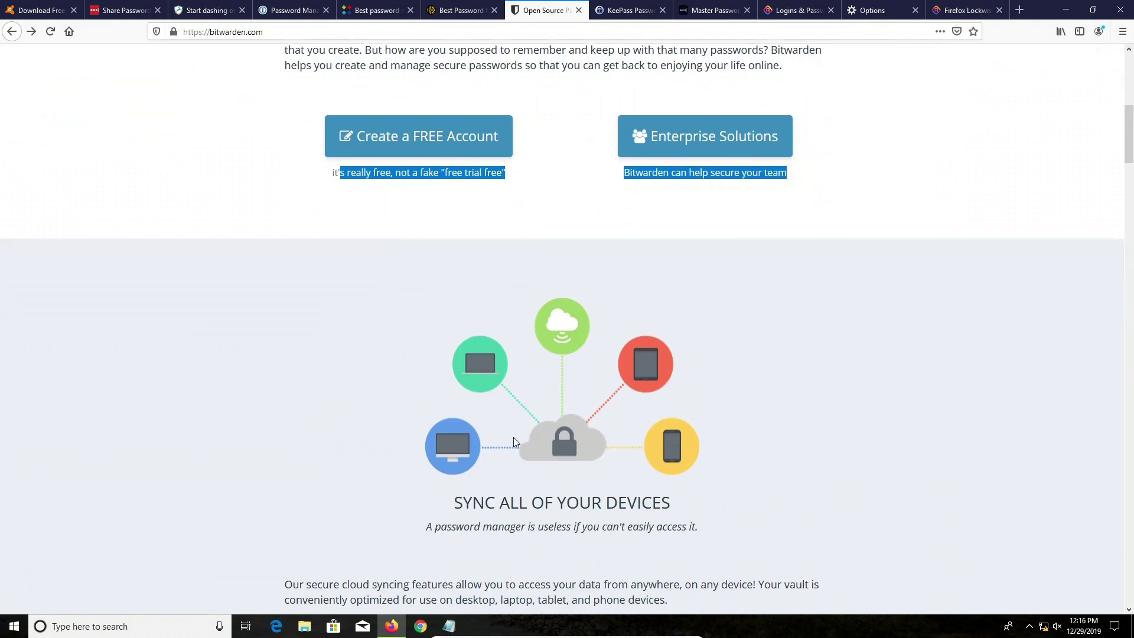
drag(471, 322, 637, 324)
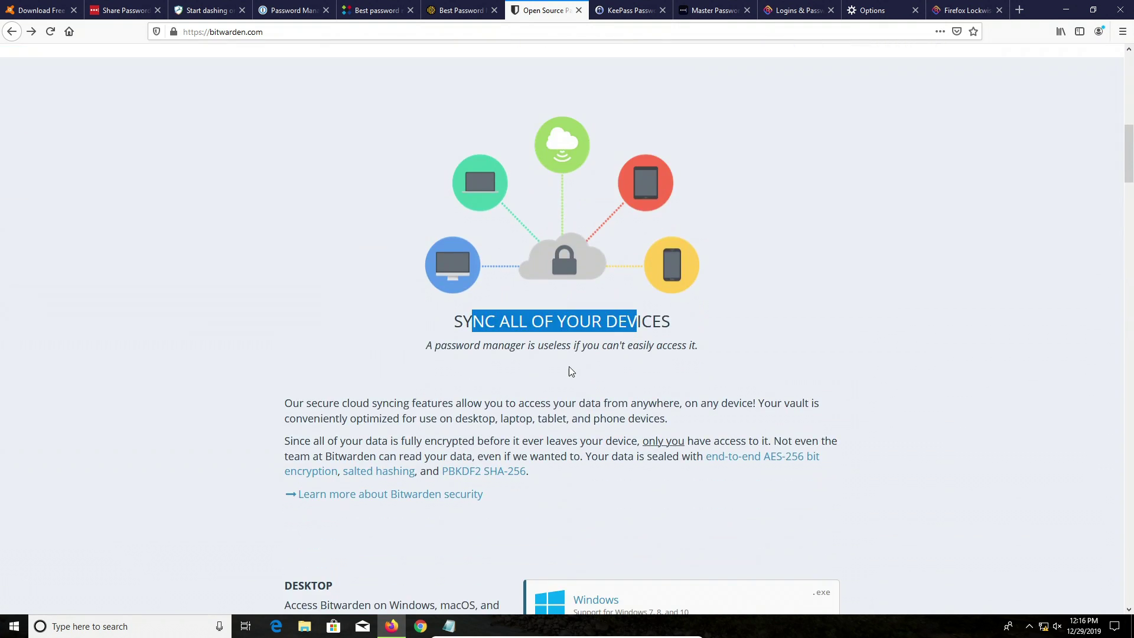
scroll(570, 372, down, 5)
scroll(440, 349, down, 4)
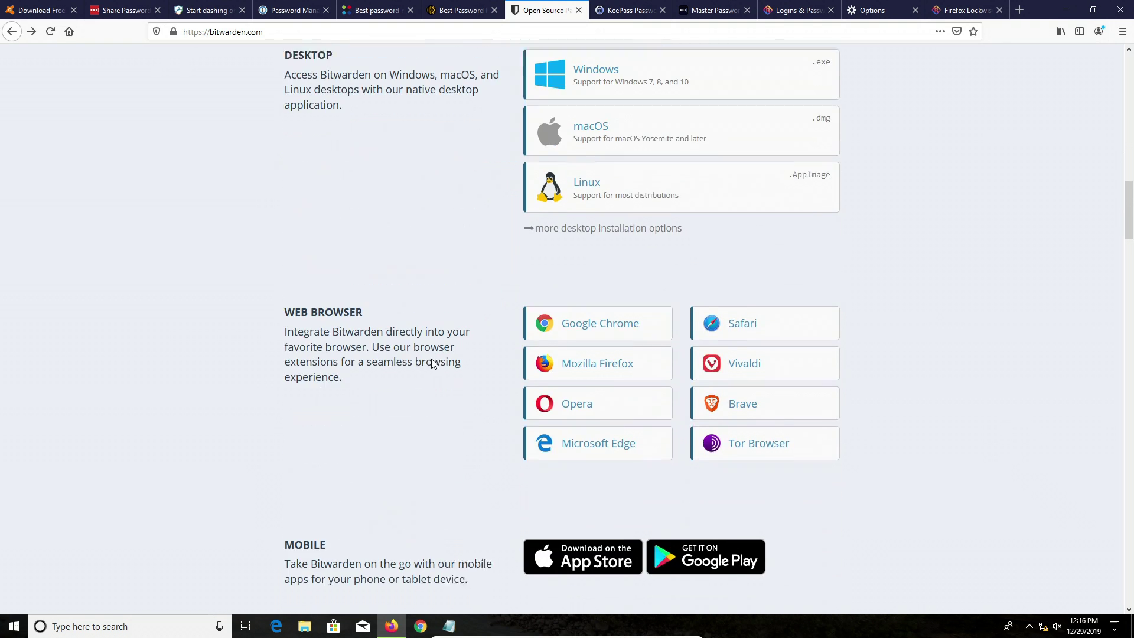
scroll(439, 403, down, 4)
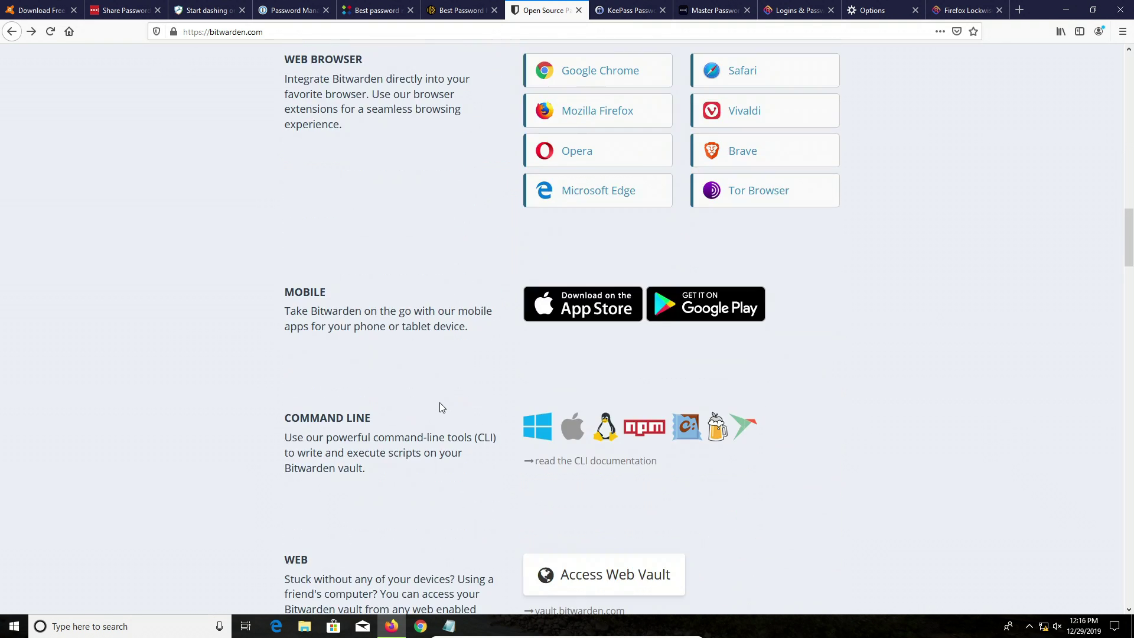
drag(281, 293, 333, 299)
Step: Scroll back to the top of the Bitwarden homepage
scroll(387, 330, up, 1)
scroll(387, 331, up, 2)
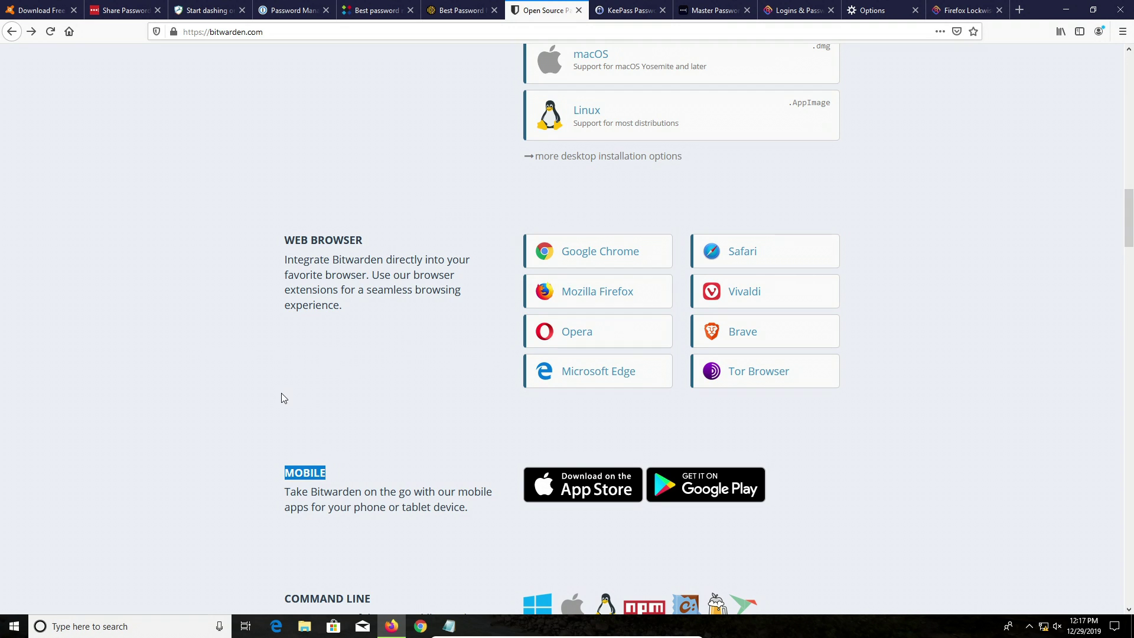
scroll(281, 393, up, 20)
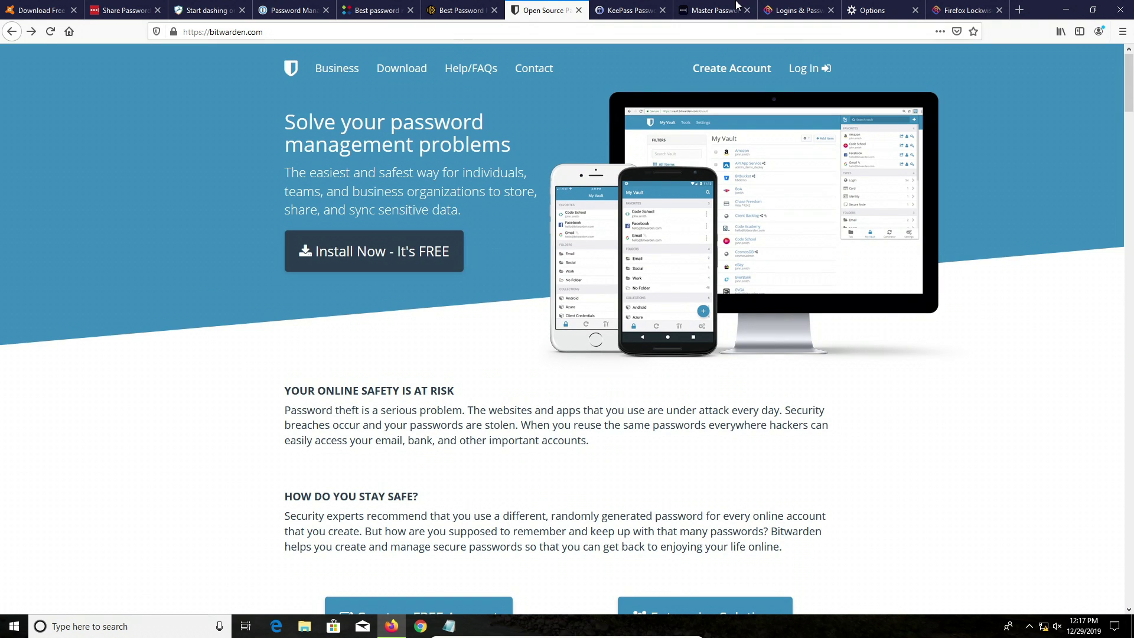
Step: Pass the KeePass tab and land on the Master Password site at masterpassword.app
click(627, 7)
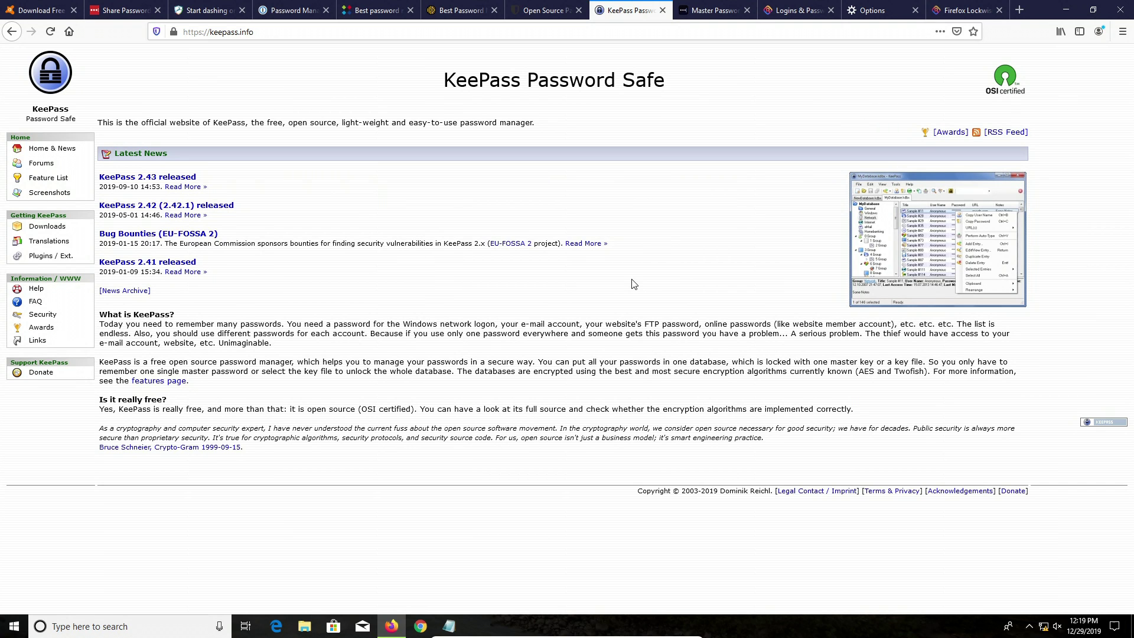
click(707, 7)
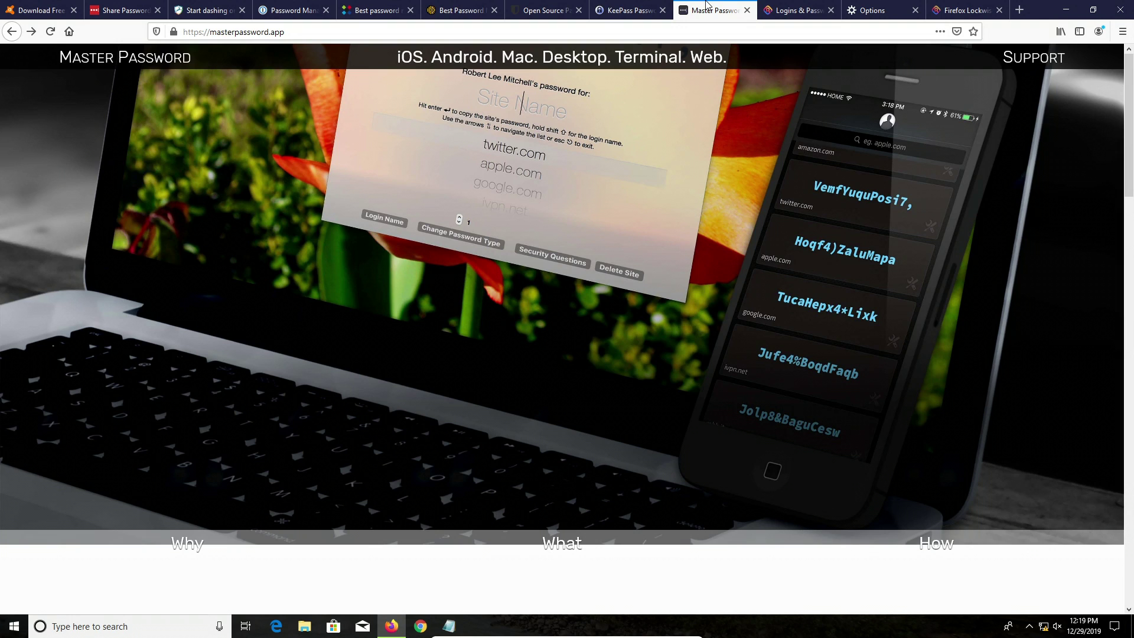
Step: Show the Firefox Lockwise about:logins page with its empty saved-logins list
click(784, 6)
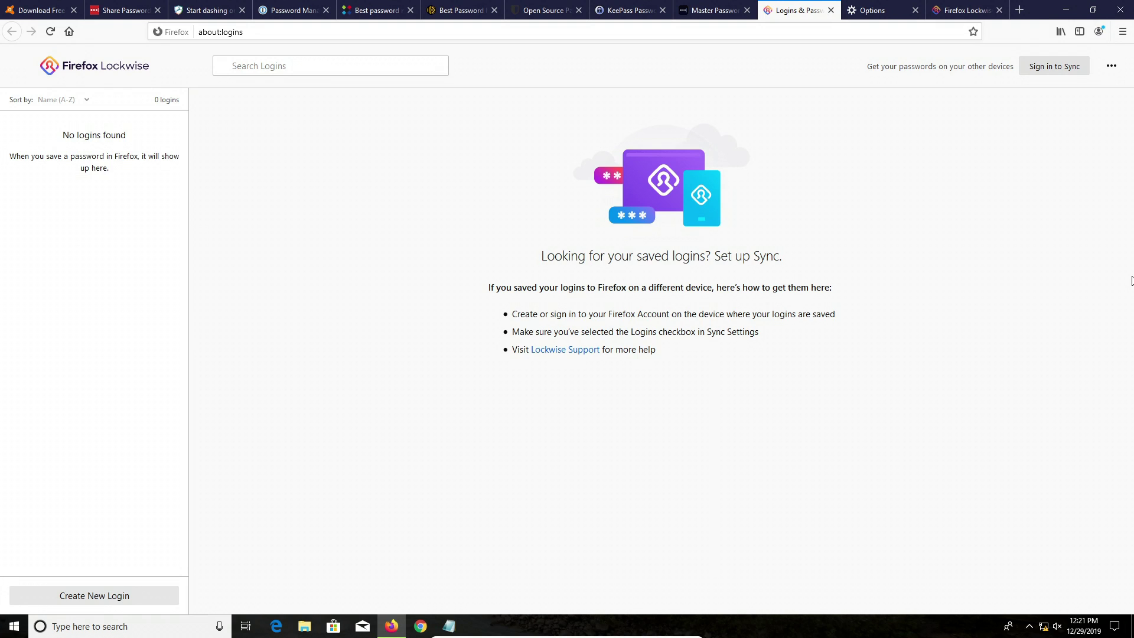
Step: Highlight the Logins and Passwords section in Privacy & Security options, then view the Firefox Lockwise page
click(867, 14)
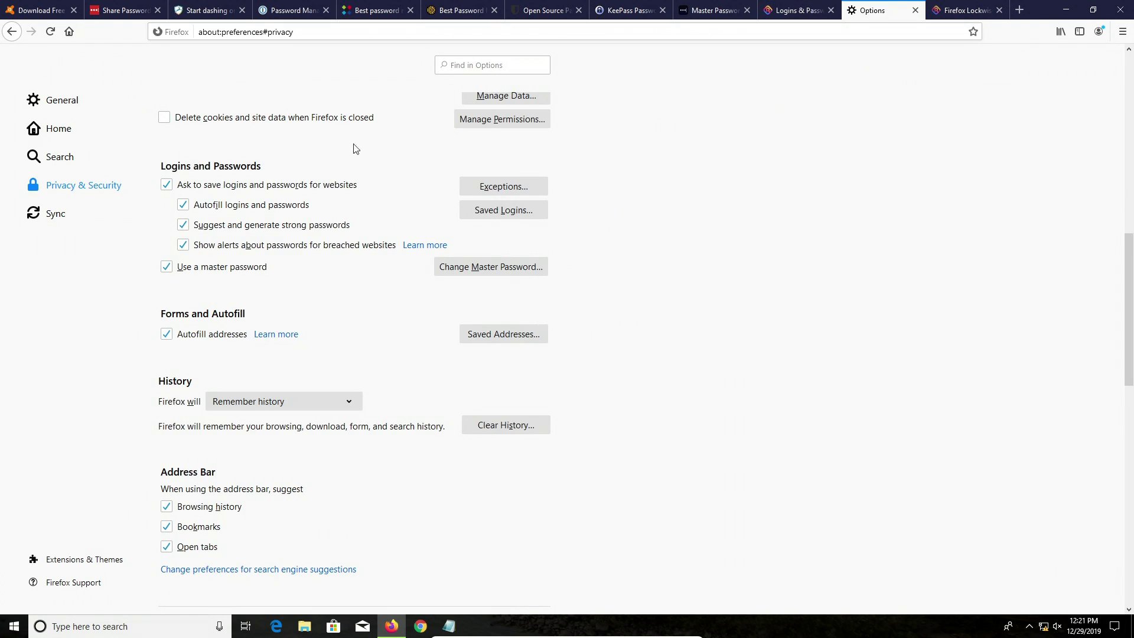
drag(152, 167, 273, 167)
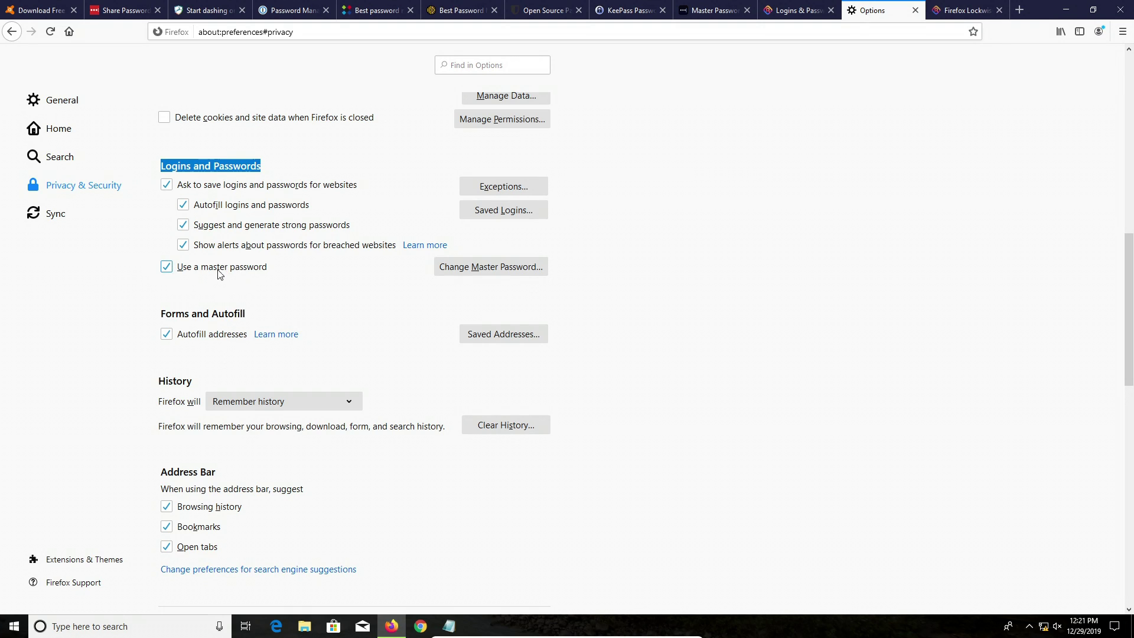
click(322, 290)
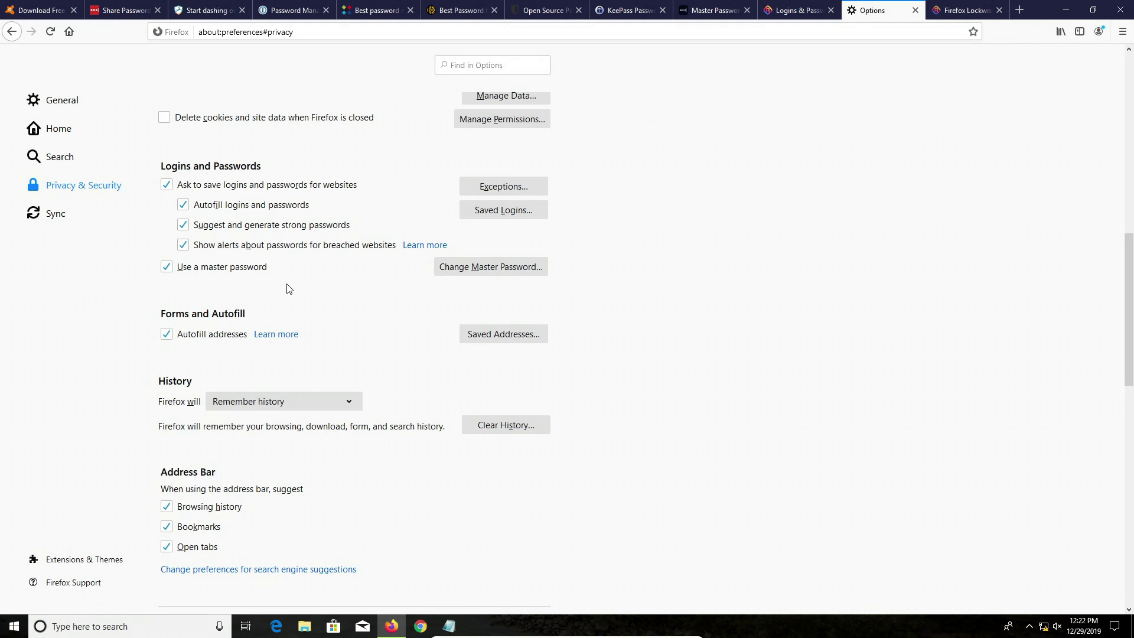
click(956, 10)
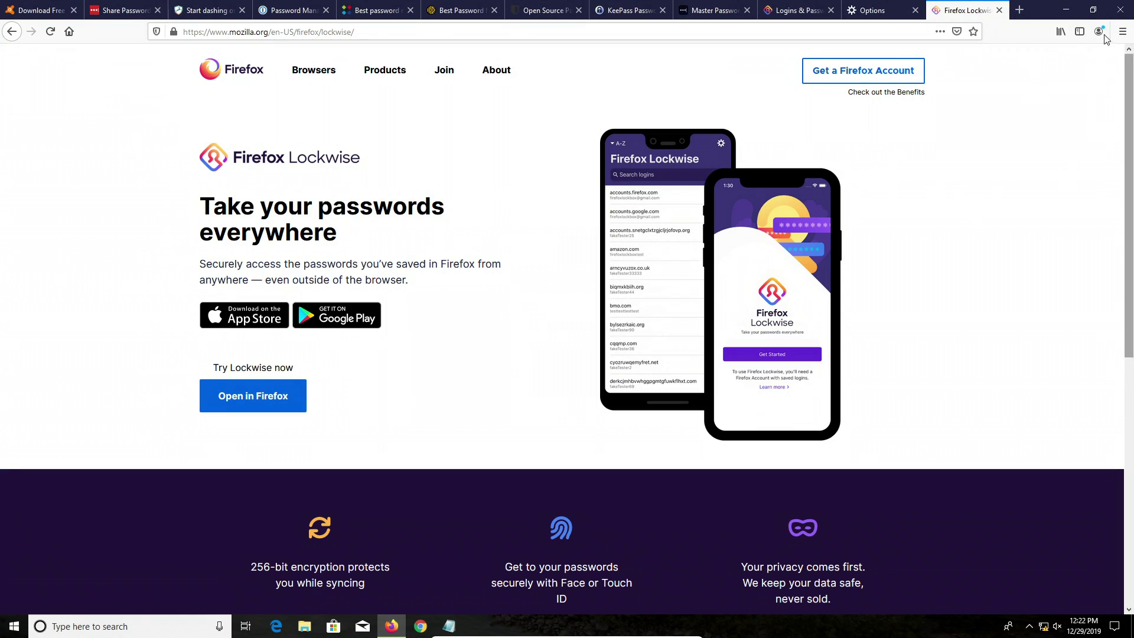
Step: Minimize the Firefox window to reveal the mountain train desktop
click(1066, 10)
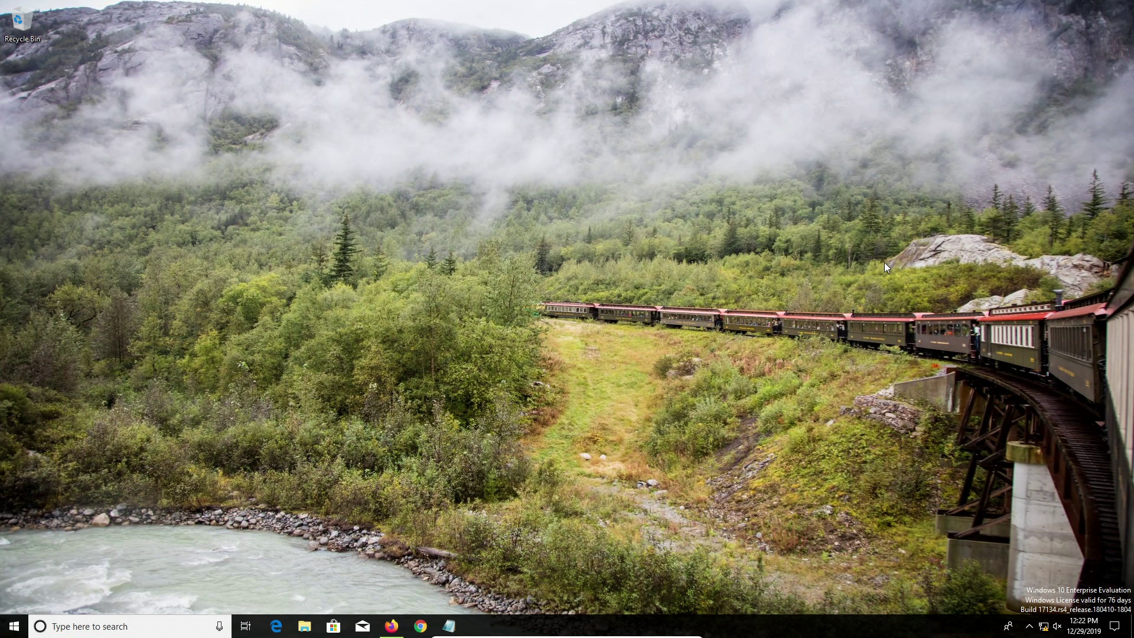
Step: Restore the Notepad note, add extra random characters to the password, and append '+ phonenumber'
click(449, 626)
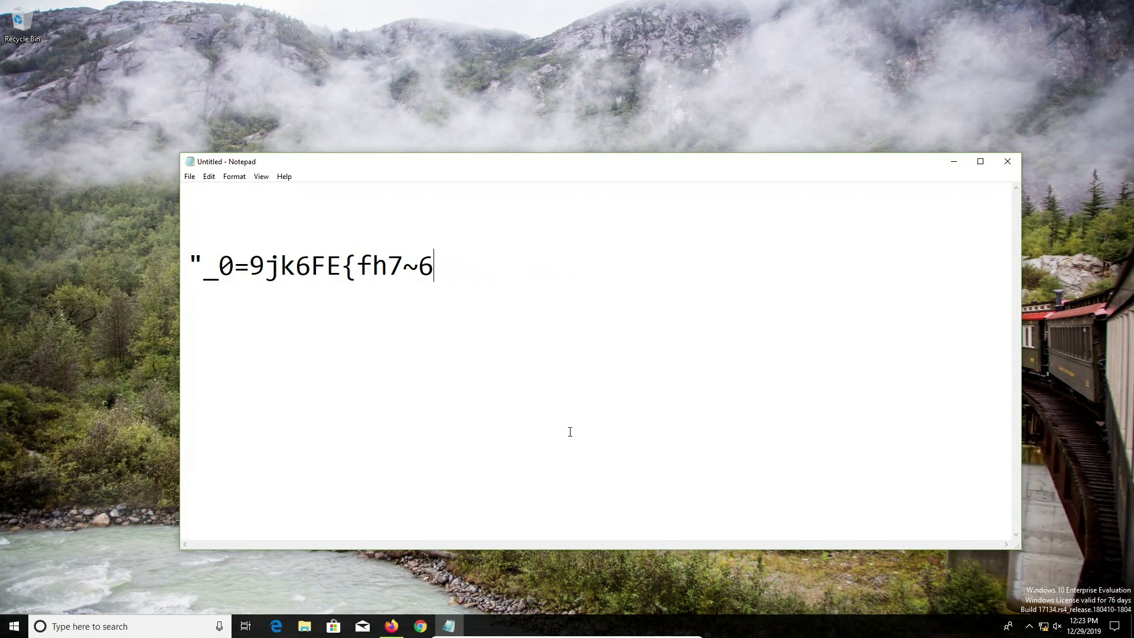
key(shift+Left)
key(shift+Left)
key(shift+Left)
key(shift+Left)
key(shift+Left)
key(shift+Left)
key(shift+Left)
key(shift+Left)
key(shift+Left)
key(shift+Left)
key(shift+Left)
key(shift+Left)
key(shift+Left)
key(shift+Left)
key(shift+Left)
key(shift+Left)
key(shift+Left)
key(shift+Left)
key(shift+Left)
key(shift+Left)
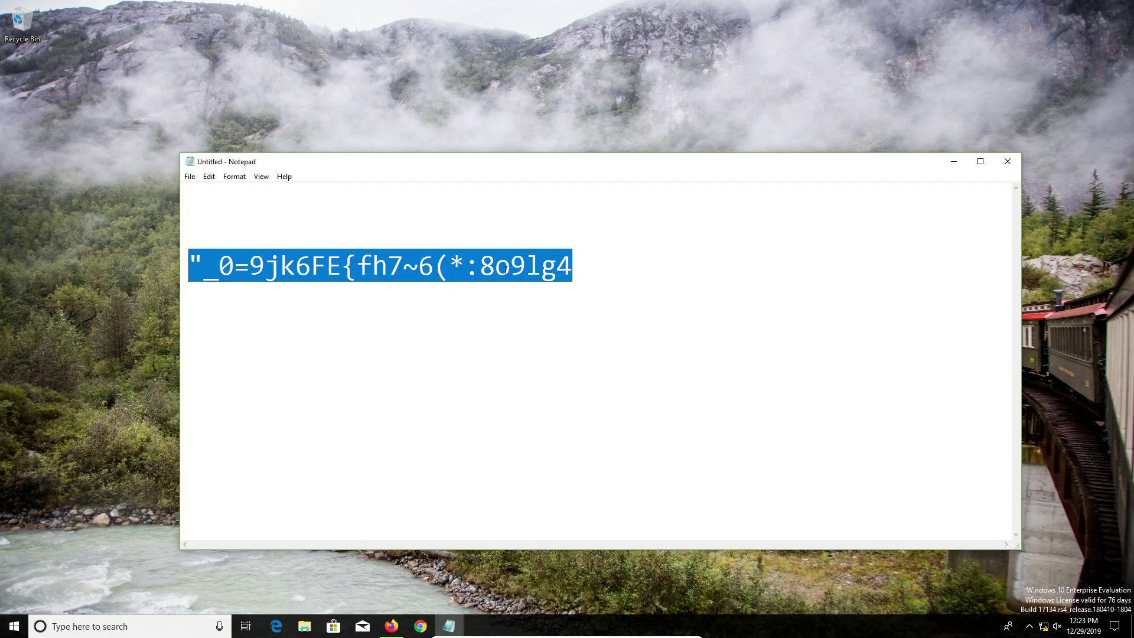
click(593, 268)
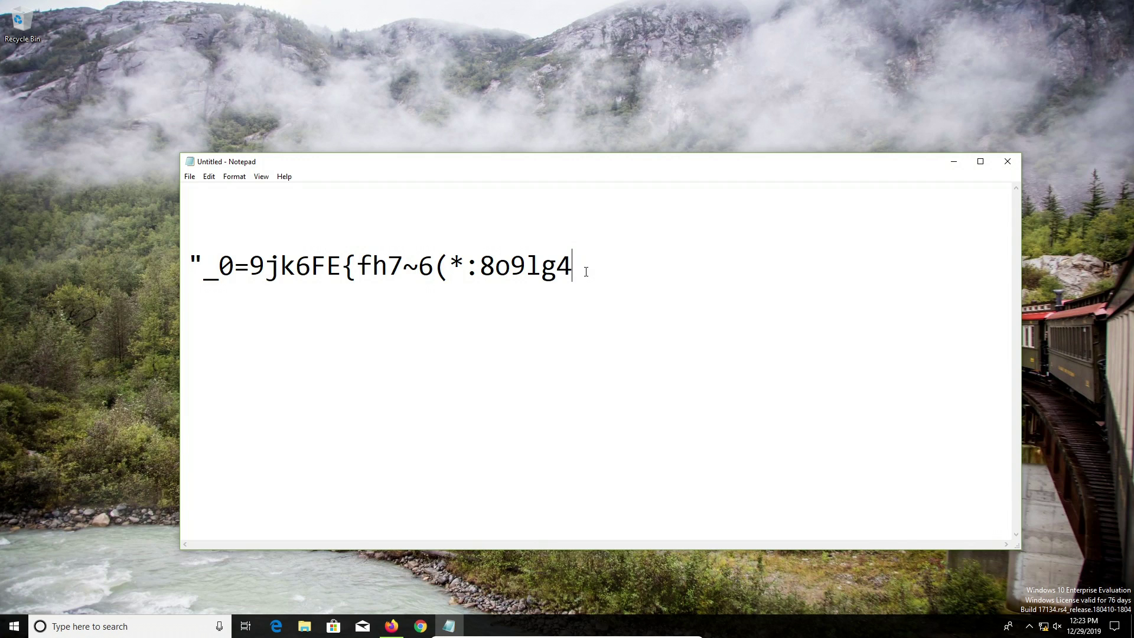
key(shift+Left)
key(shift+Left)
key(shift+Left)
key(shift+Left)
key(shift+Left)
key(shift+Left)
key(shift+Left)
key(shift+Left)
key(shift+Left)
key(shift+Left)
key(shift+Left)
key(shift+Left)
key(shift+Left)
key(shift+Left)
key(shift+Left)
key(shift+Left)
key(shift+Left)
key(shift+Left)
key(shift+Left)
key(shift+Left)
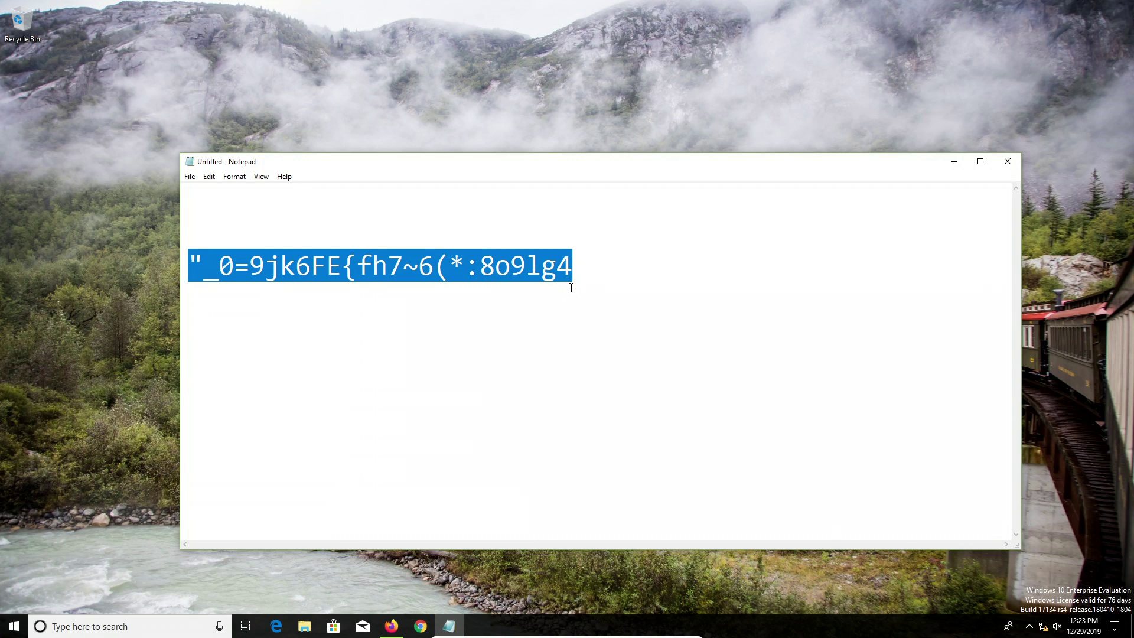
click(593, 268)
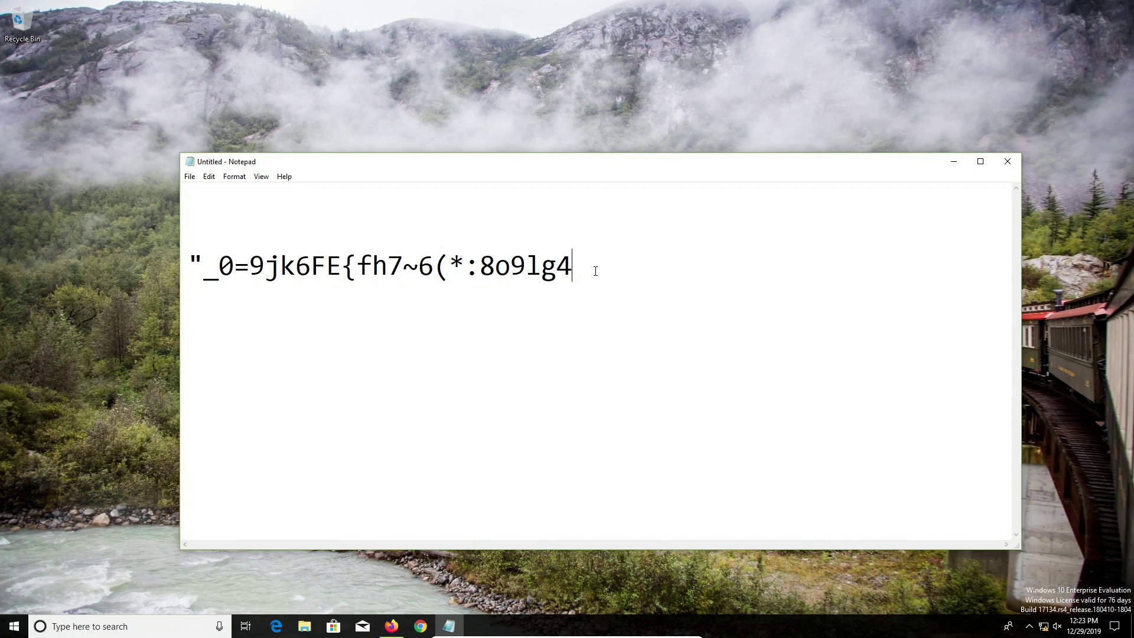
text(+ phonenumber)
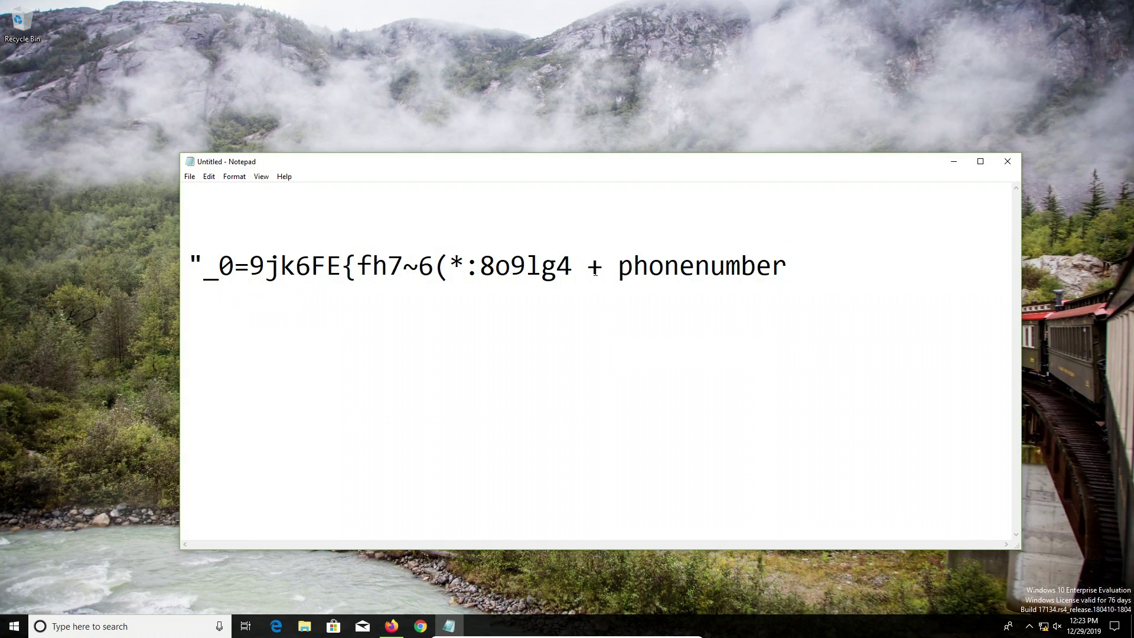
Step: Alternately highlight the random password portion and the '+ phonenumber' suffix, clearing each highlight afterward
drag(574, 264, 203, 266)
drag(618, 266, 807, 273)
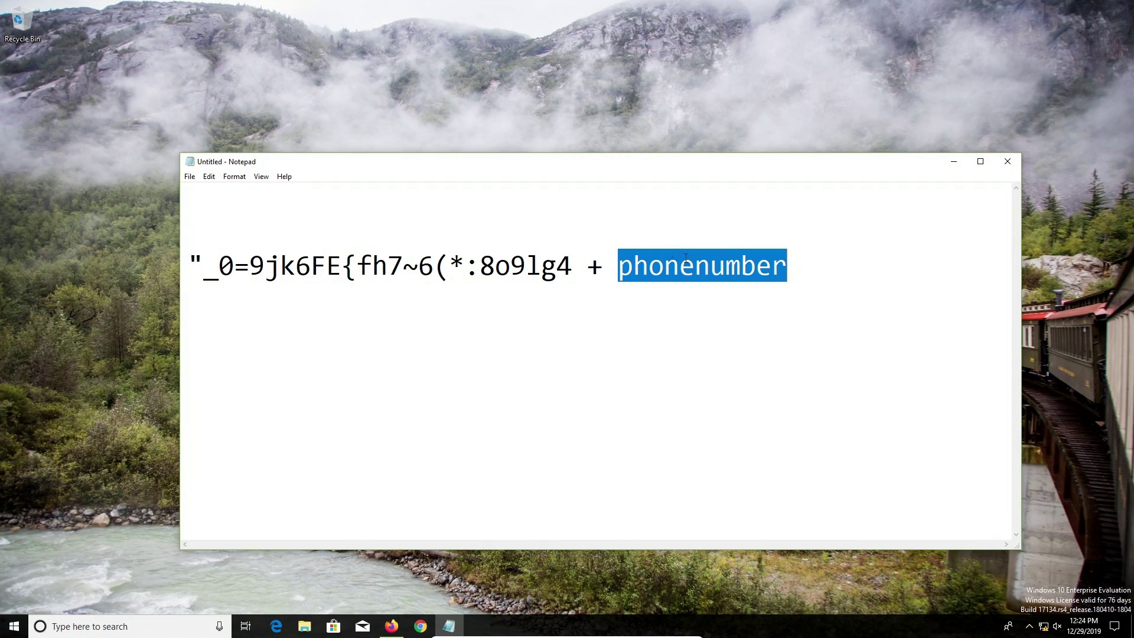
drag(569, 280, 189, 262)
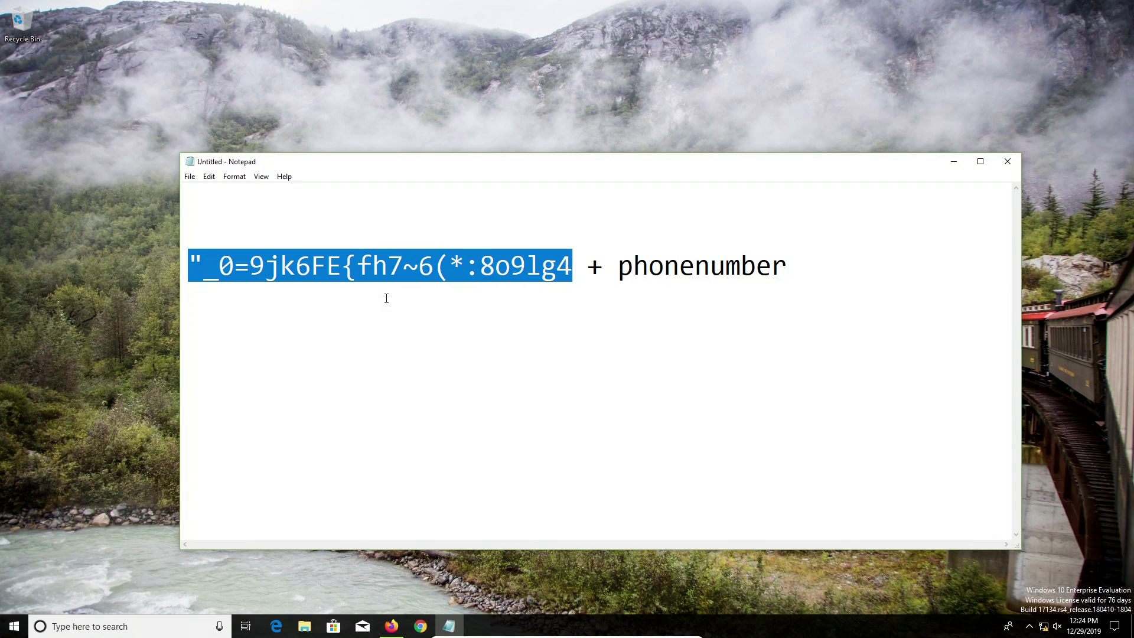
click(542, 296)
drag(588, 269, 796, 271)
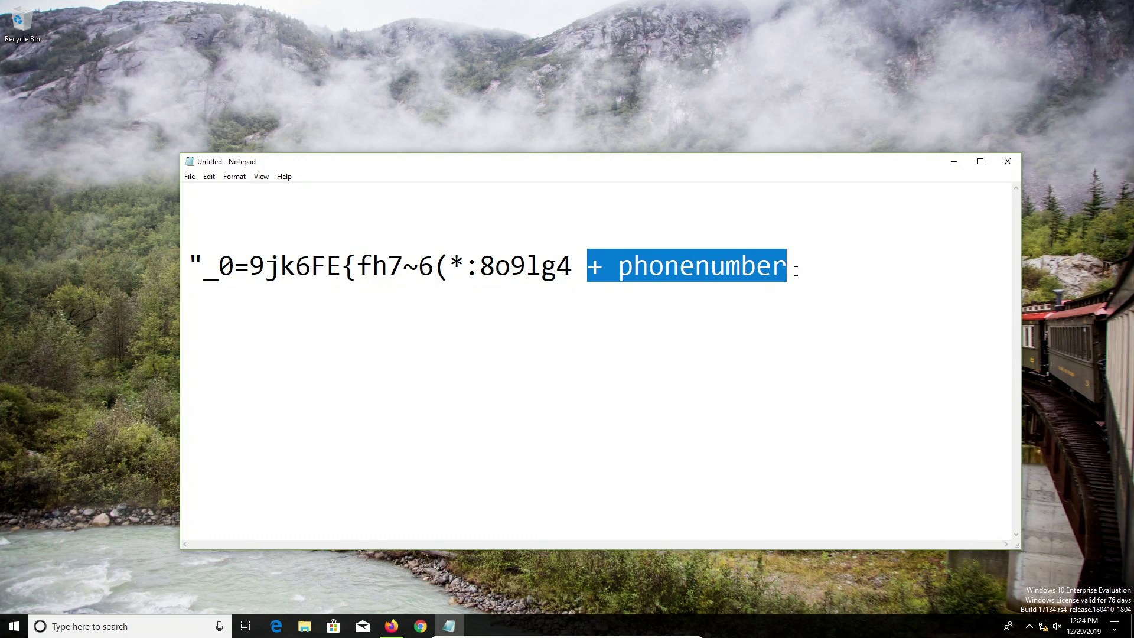
click(477, 340)
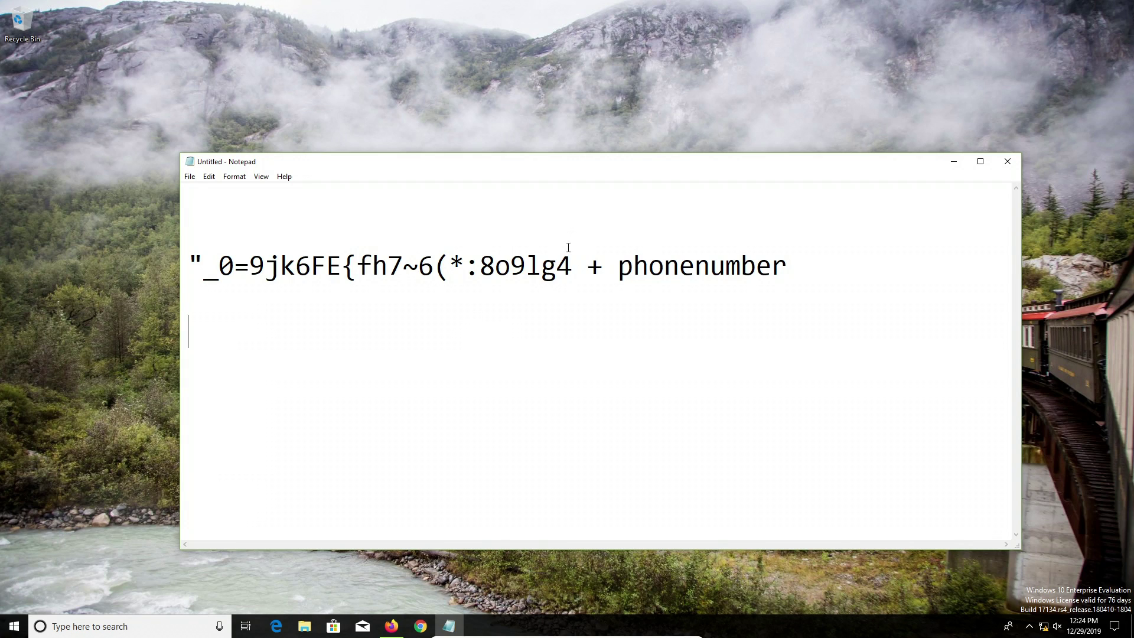
drag(594, 262, 789, 269)
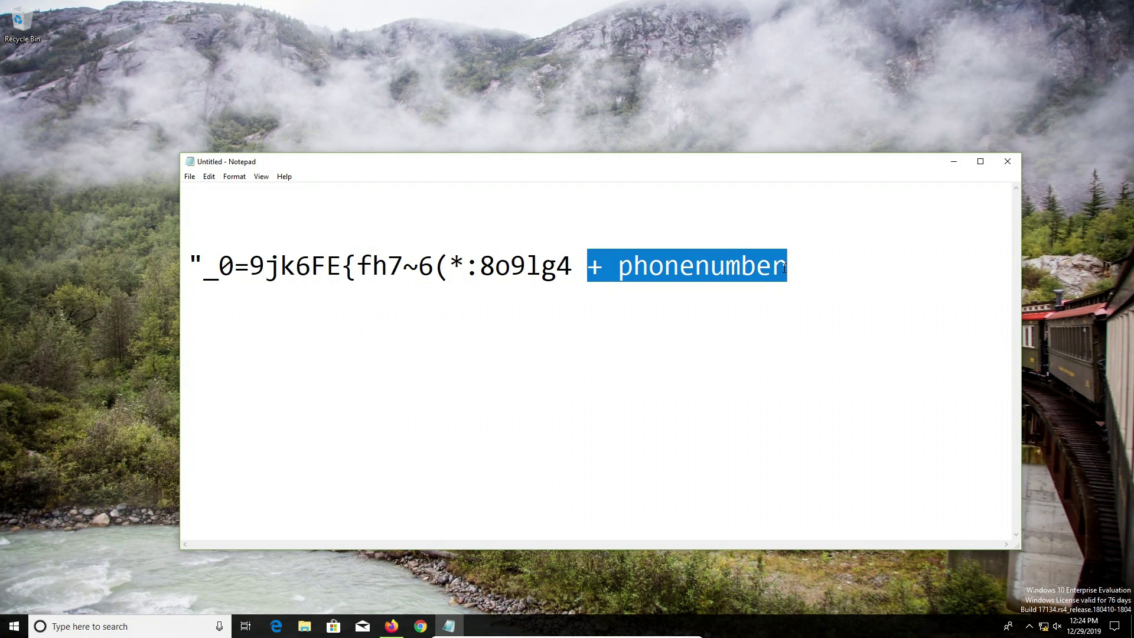
click(552, 322)
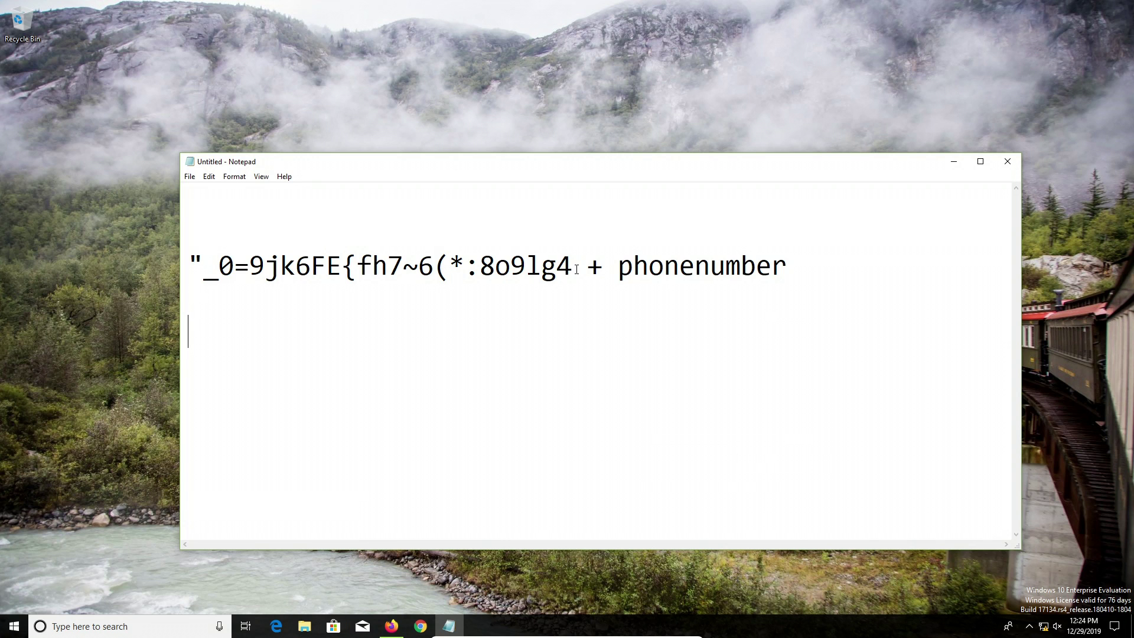
key(super+d)
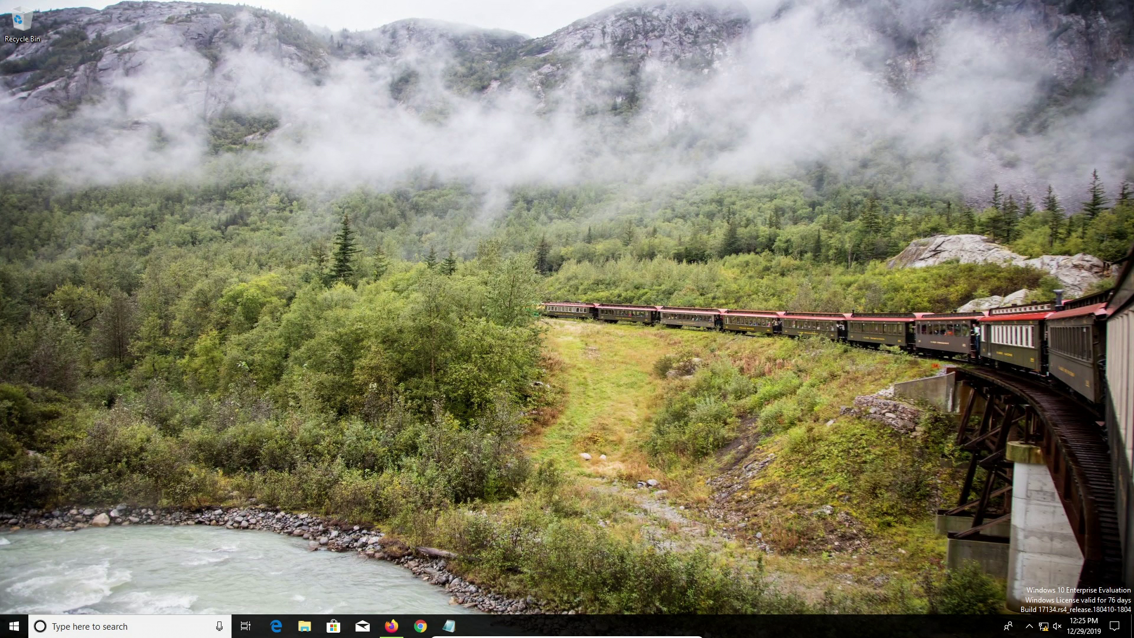